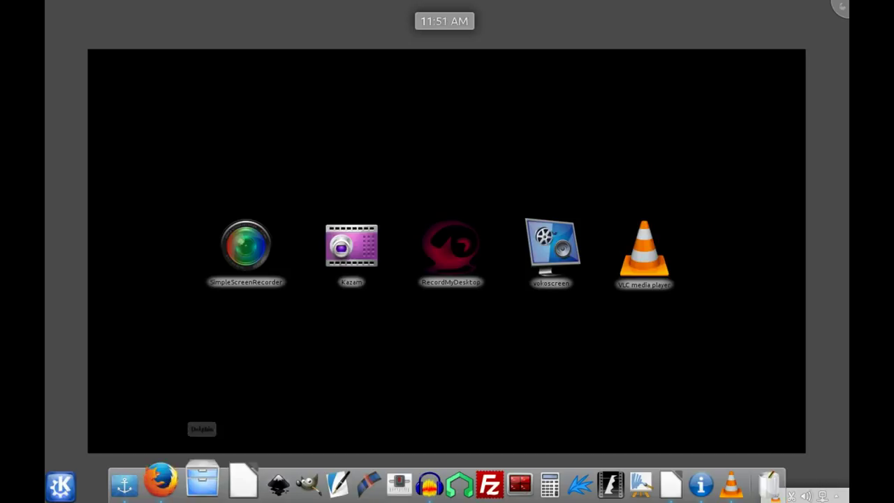
- Bring up the tjfree.com page in Firefox, then minimize the browser
click(172, 485)
scroll(484, 319, up, 5)
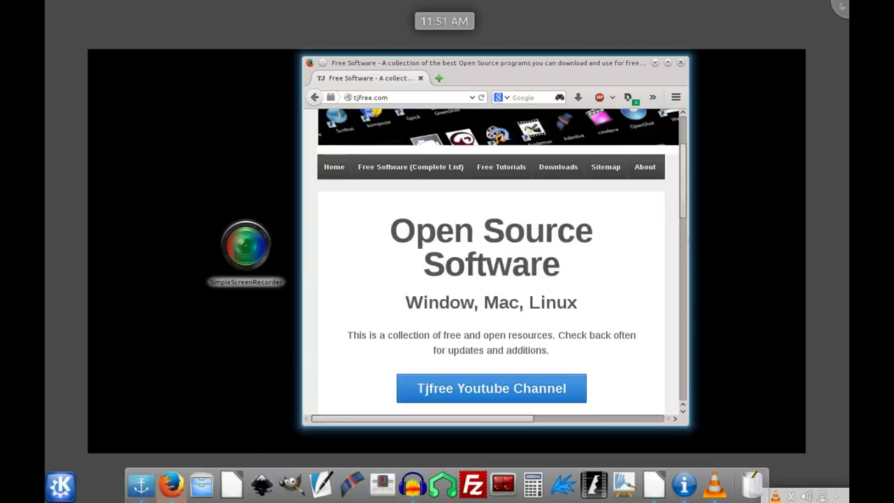
click(655, 62)
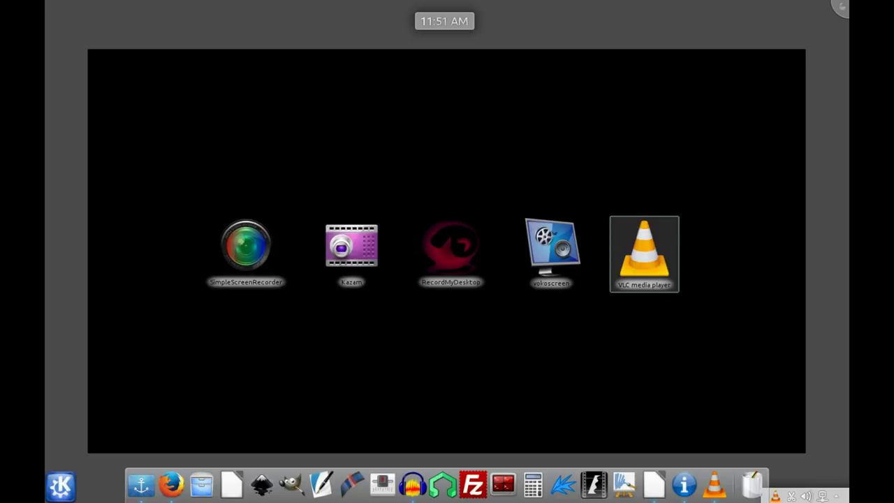
- Launch Audacity and SimpleScreenRecorder, keep entire-screen capture, and advance to the recording page
click(412, 484)
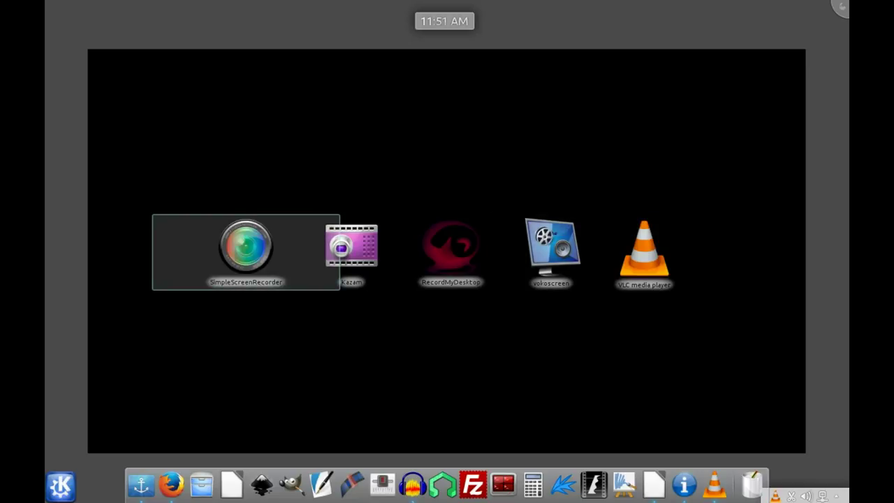
click(246, 248)
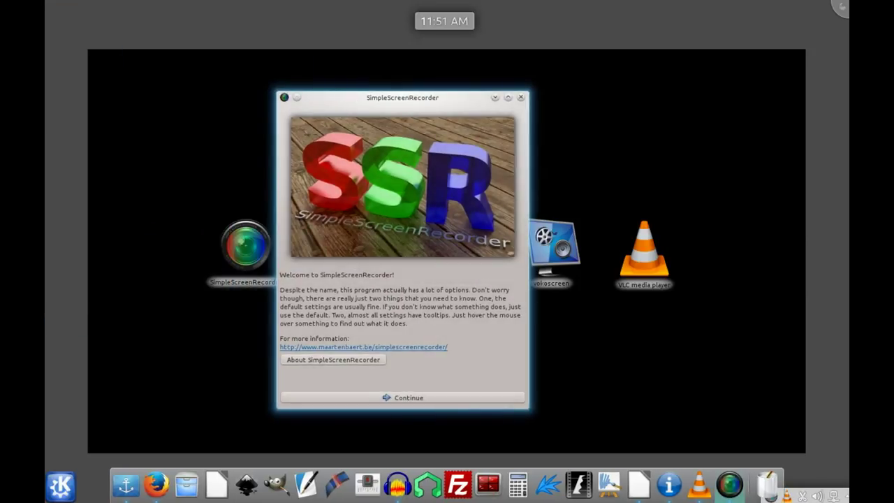
click(403, 397)
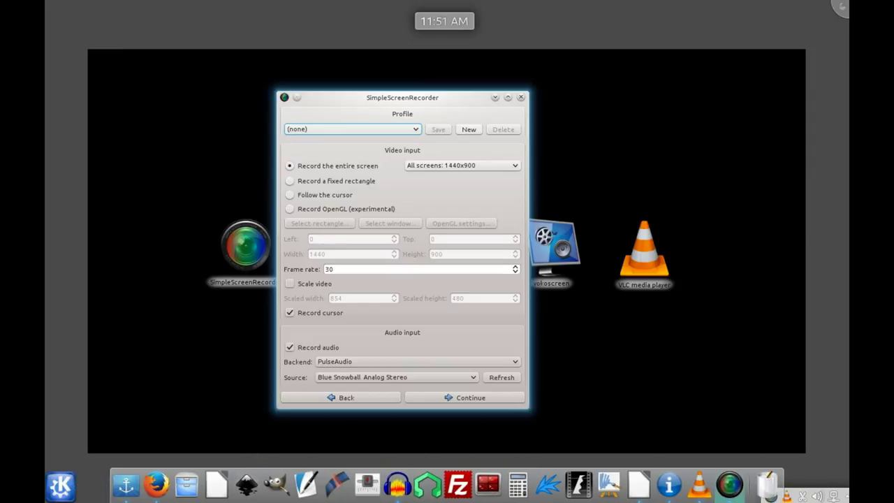
click(290, 181)
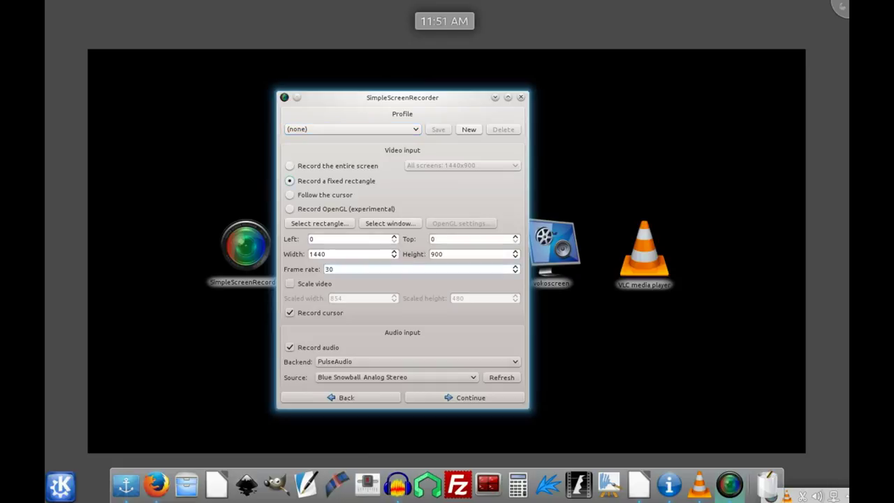
click(289, 166)
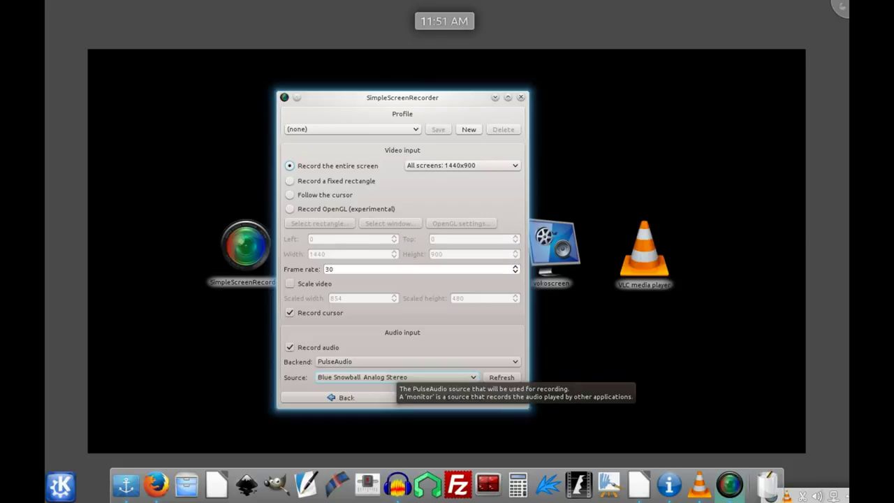
click(465, 397)
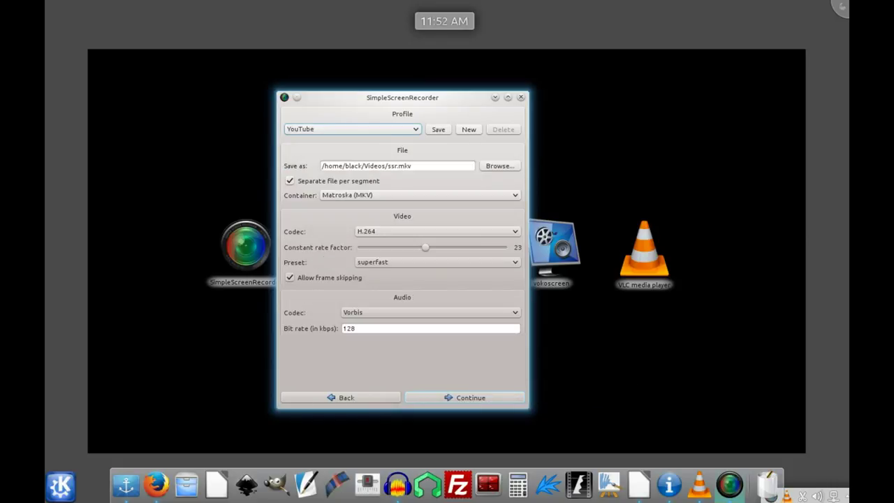
click(465, 398)
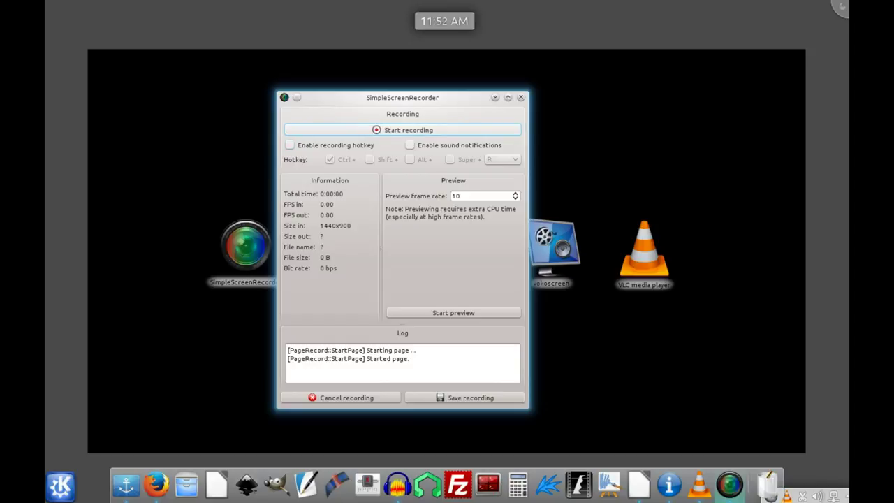
- Start the recording, run and close VLC's capture, then restore and minimize Audacity
key(space)
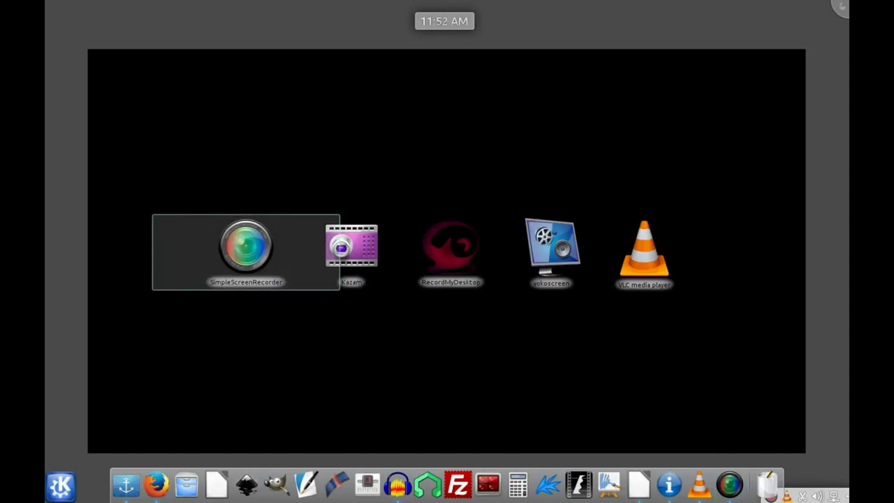
click(644, 251)
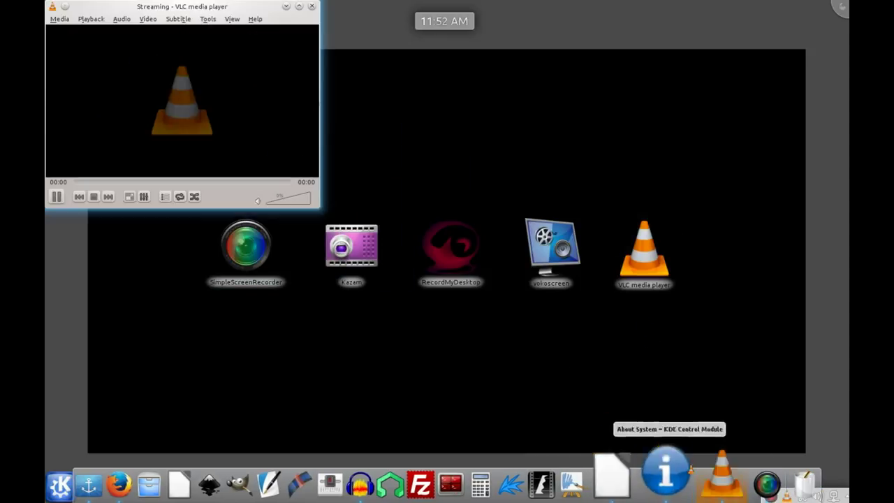
click(311, 6)
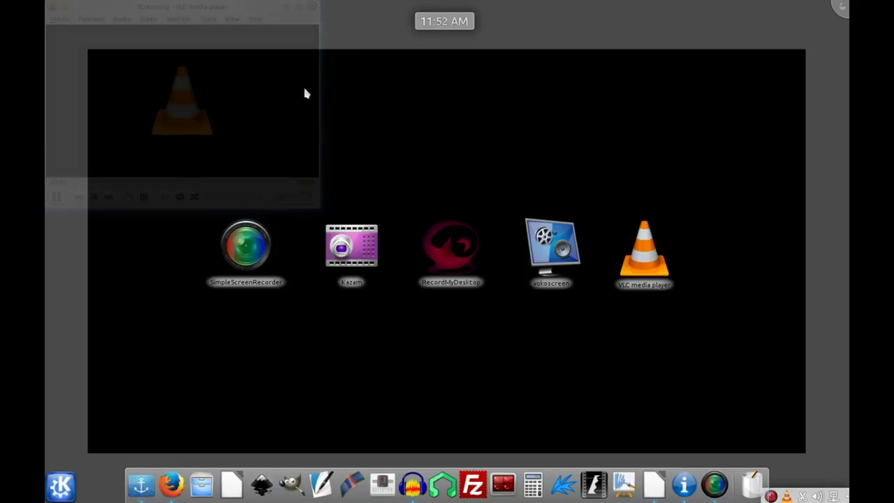
click(413, 485)
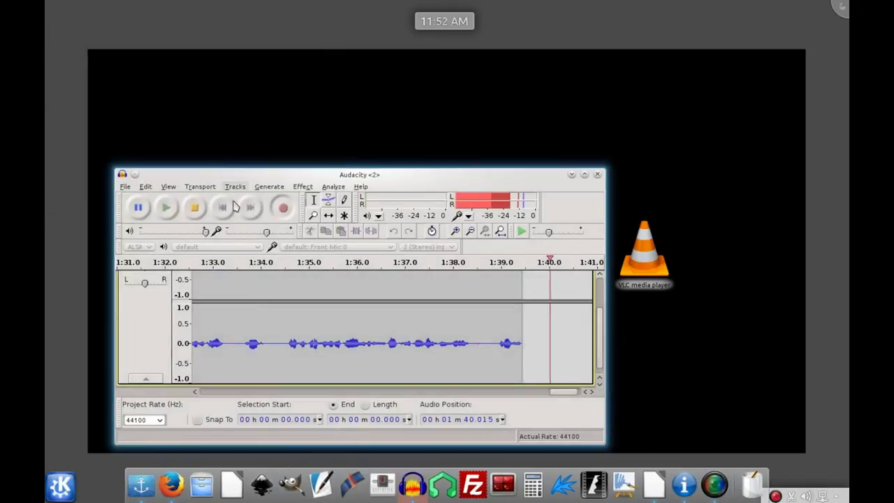
click(572, 174)
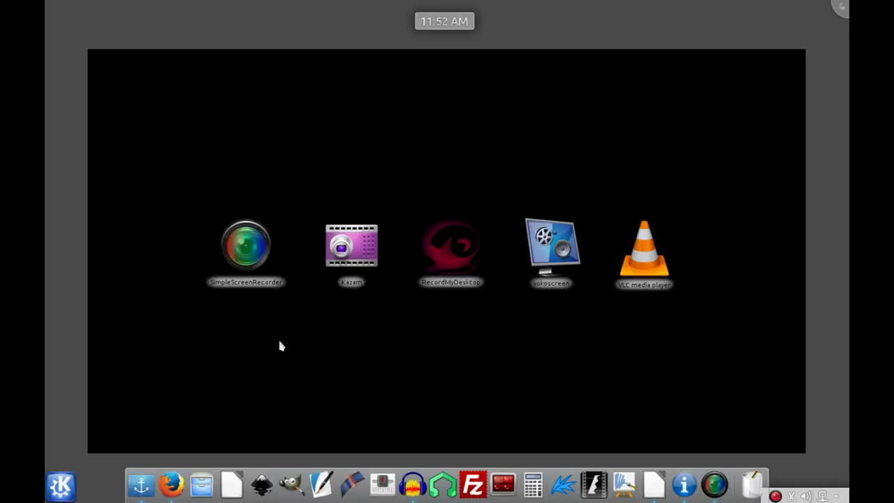
- Launch Kazam and capture a Fullscreen Screencast with speaker sound after a 2-second delay
click(351, 279)
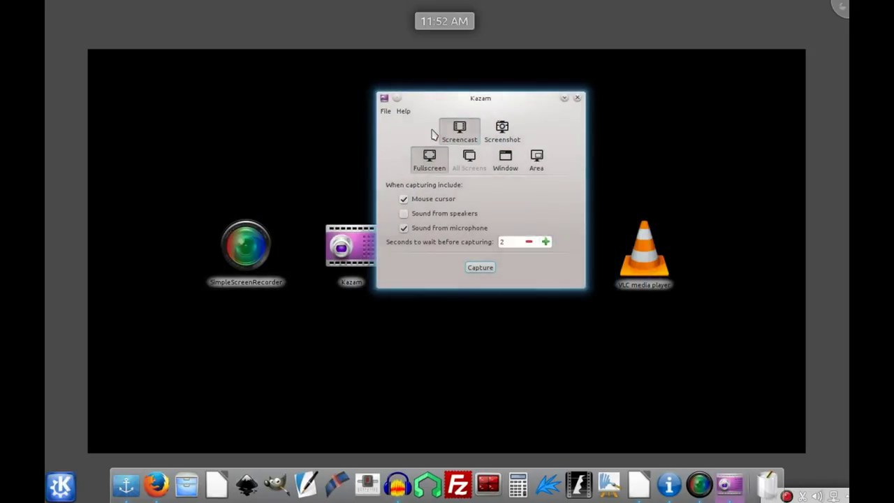
drag(481, 102, 676, 245)
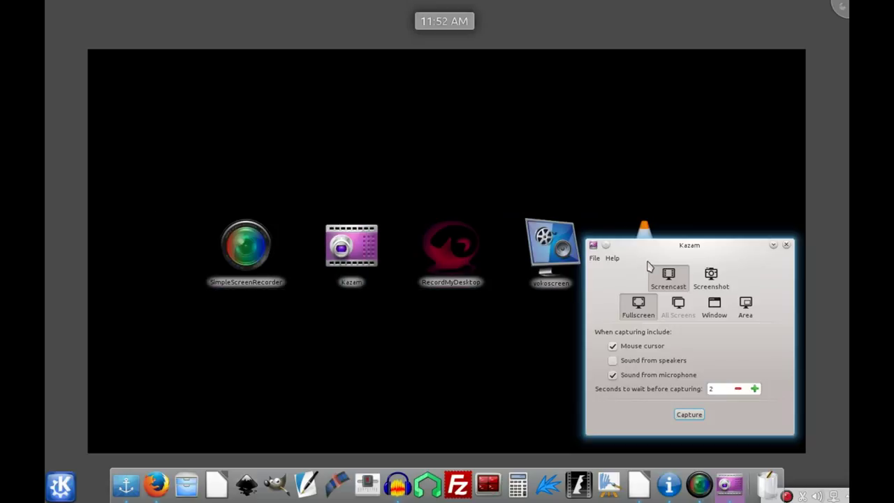
drag(640, 244, 422, 113)
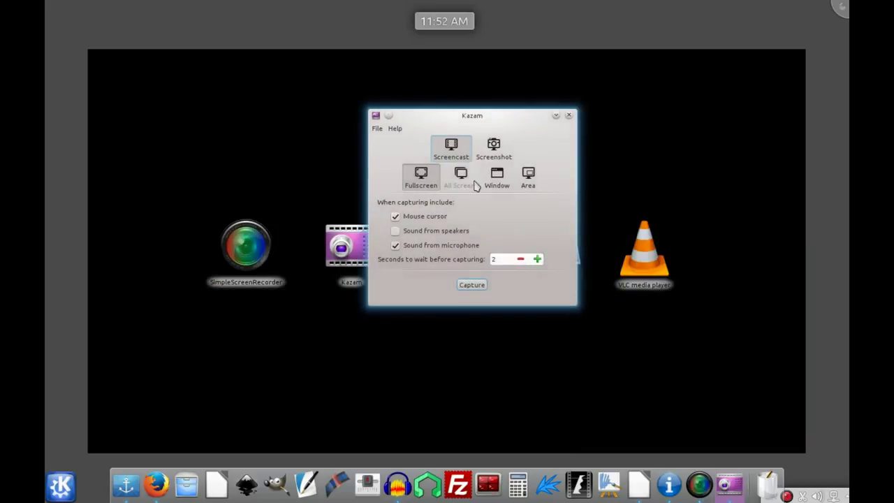
click(419, 168)
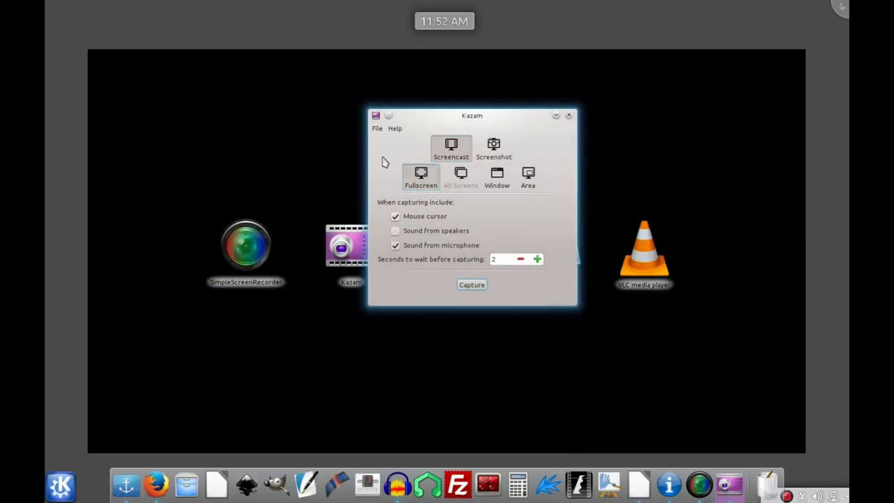
click(453, 151)
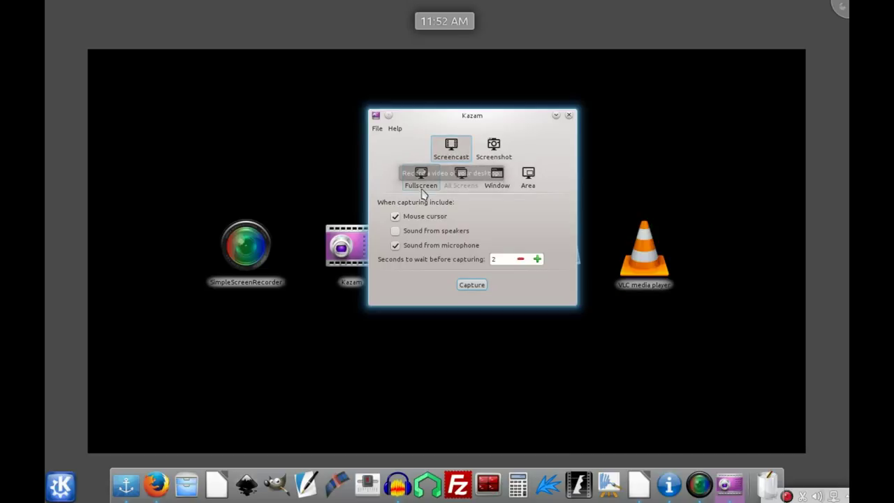
click(395, 233)
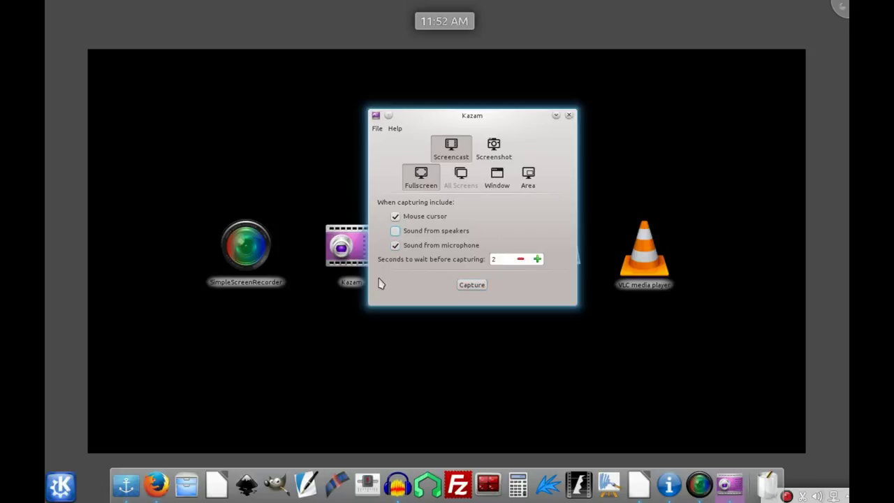
click(494, 259)
click(472, 285)
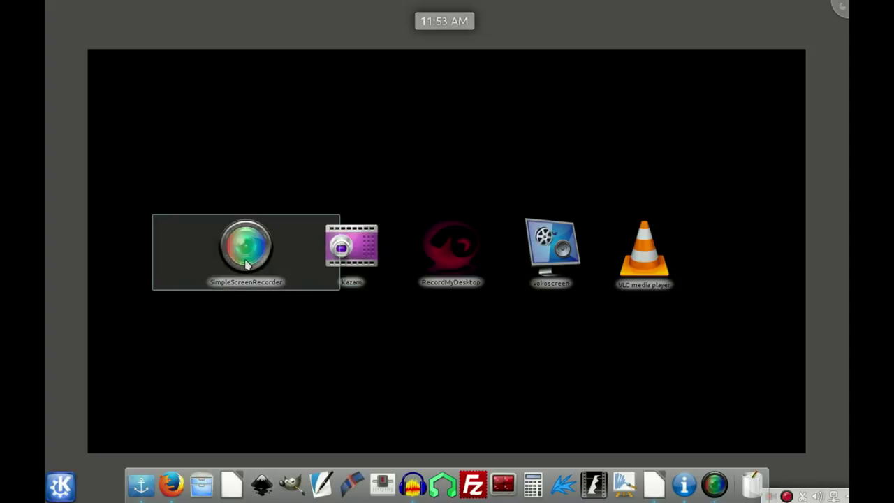
- Save SimpleScreenRecorder's recording from the dock window and close the program
click(714, 478)
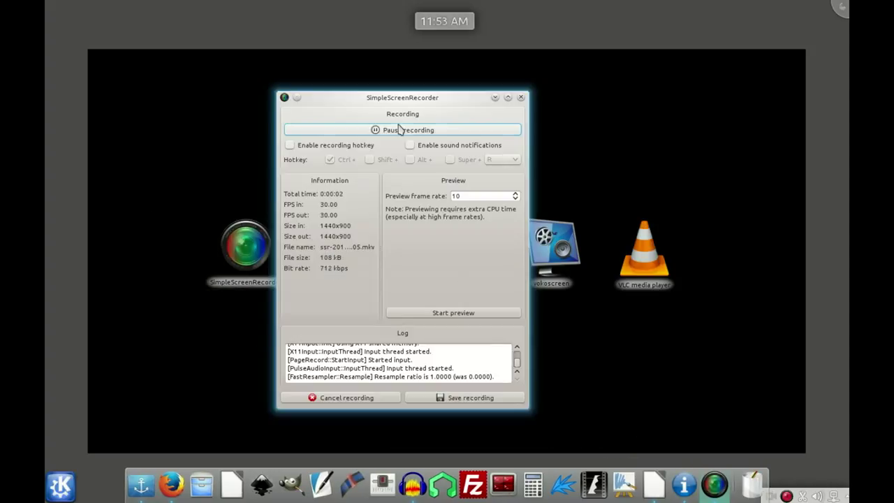
click(469, 398)
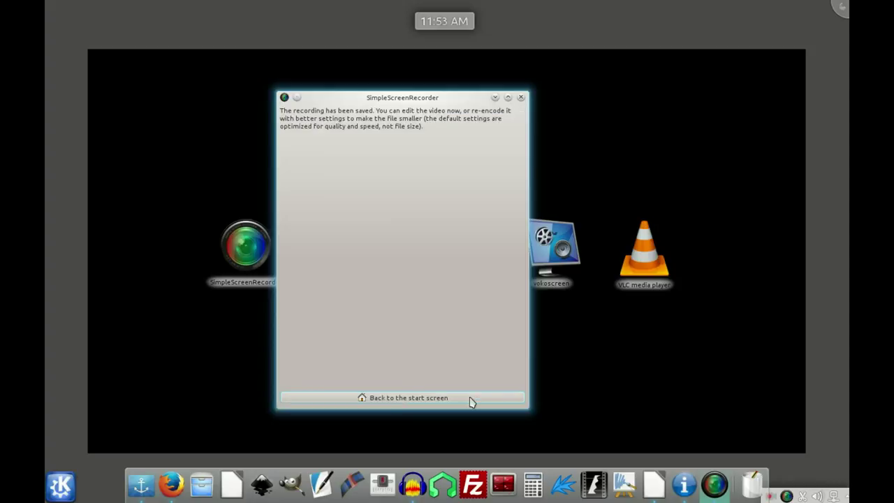
click(521, 97)
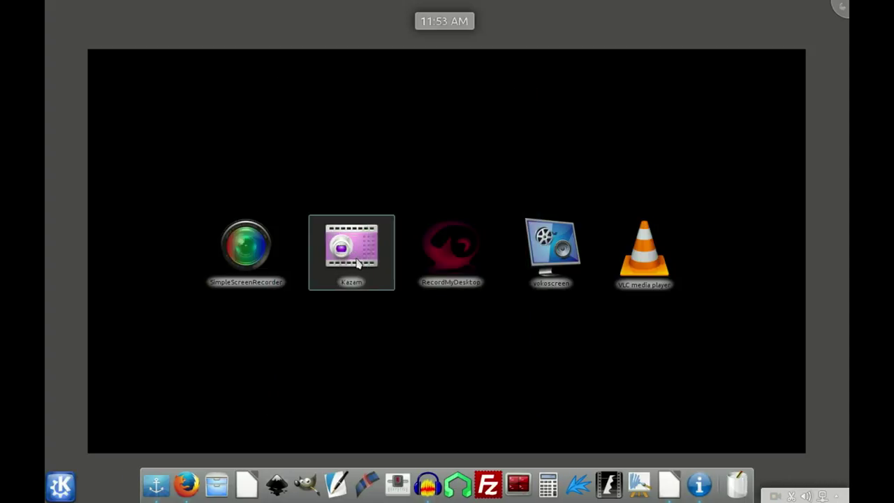
- Launch recordMyDesktop, centre it, and review the Advanced Performance and Sound settings
click(445, 287)
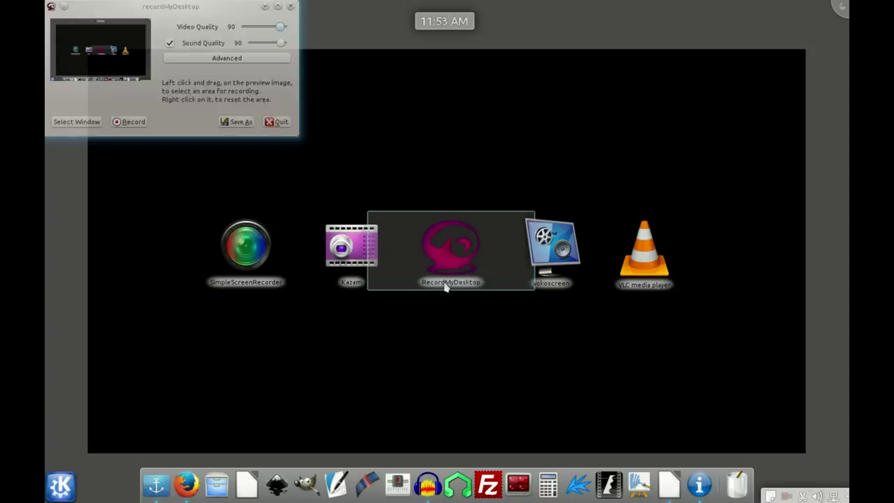
drag(223, 8, 391, 108)
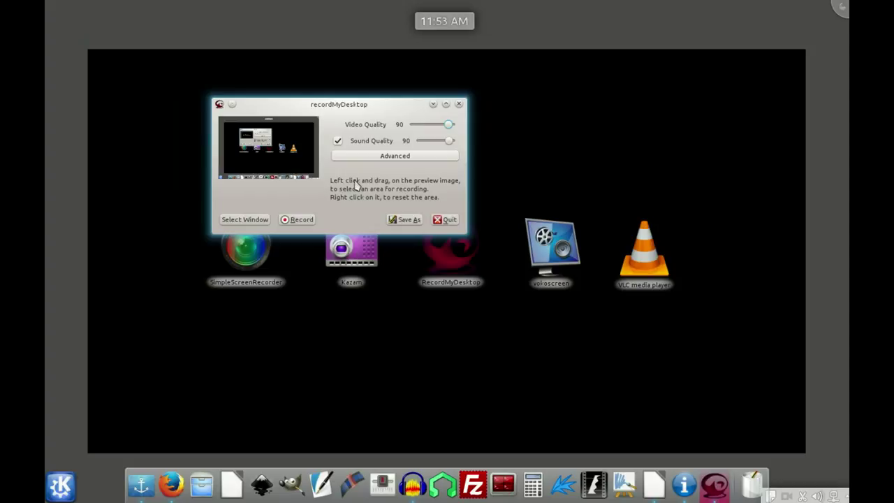
click(427, 157)
click(105, 33)
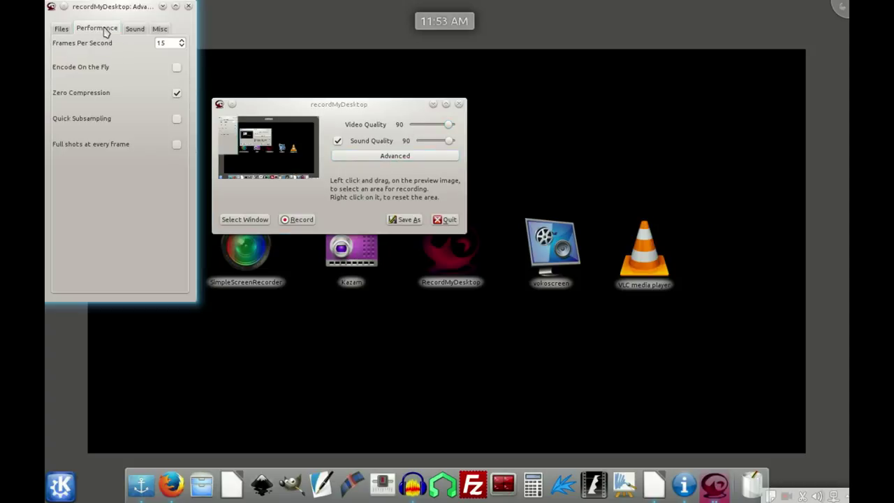
click(135, 30)
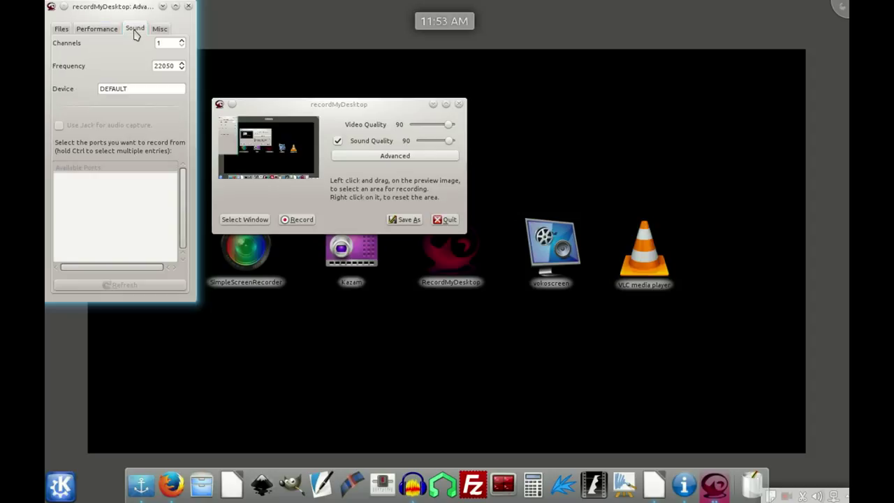
click(189, 6)
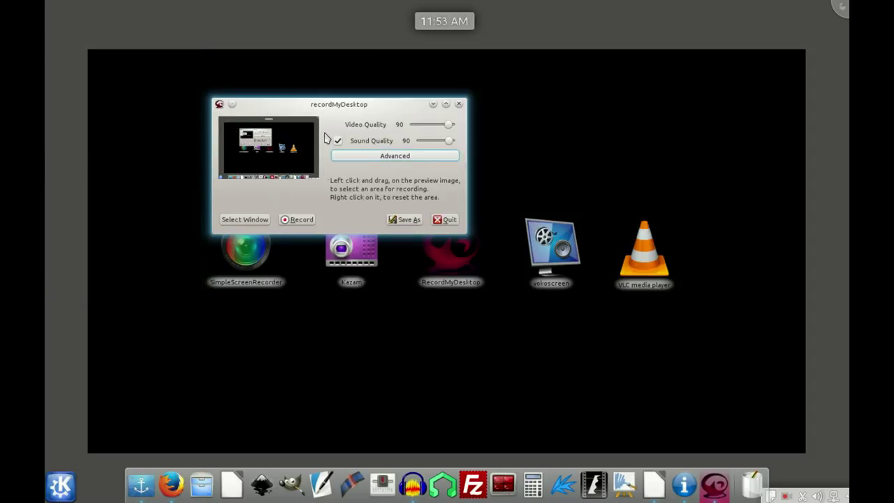
- Set the recording's output file to rmd in the Videos folder
click(409, 221)
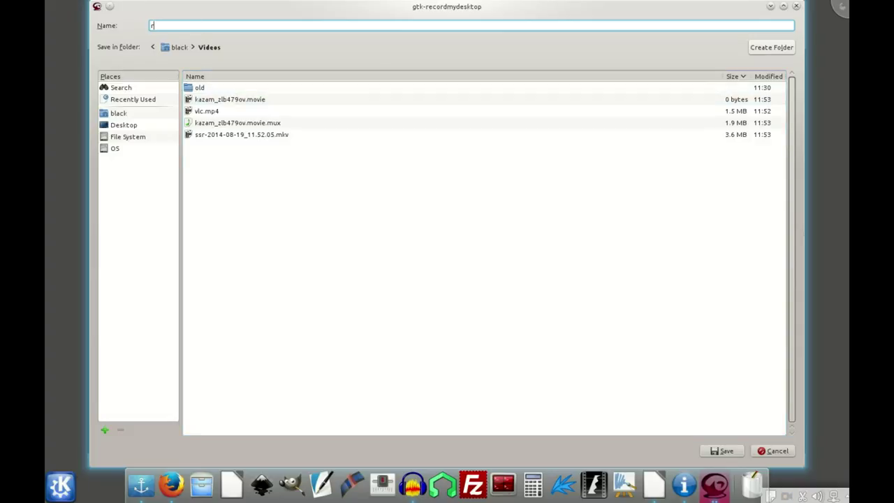
text(rmd)
click(725, 452)
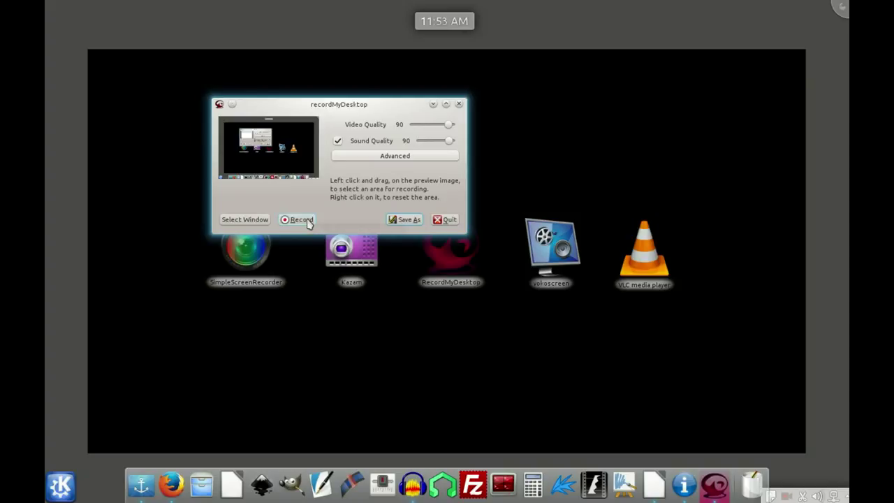
- Start the recordMyDesktop recording and pick Kdenlive as Kazam's editor
click(302, 220)
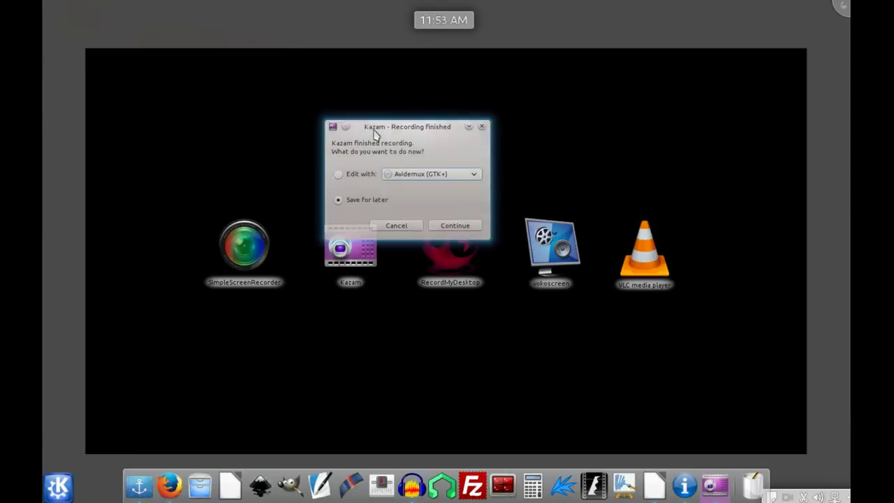
click(338, 174)
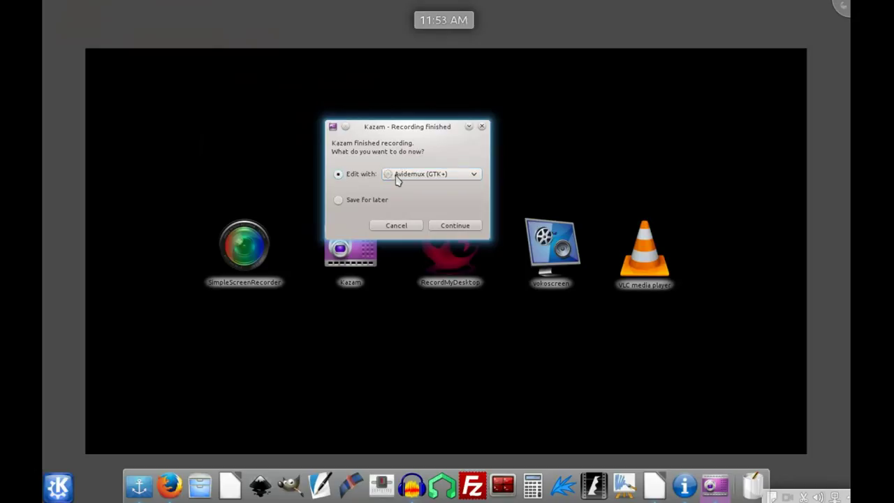
click(411, 174)
click(419, 204)
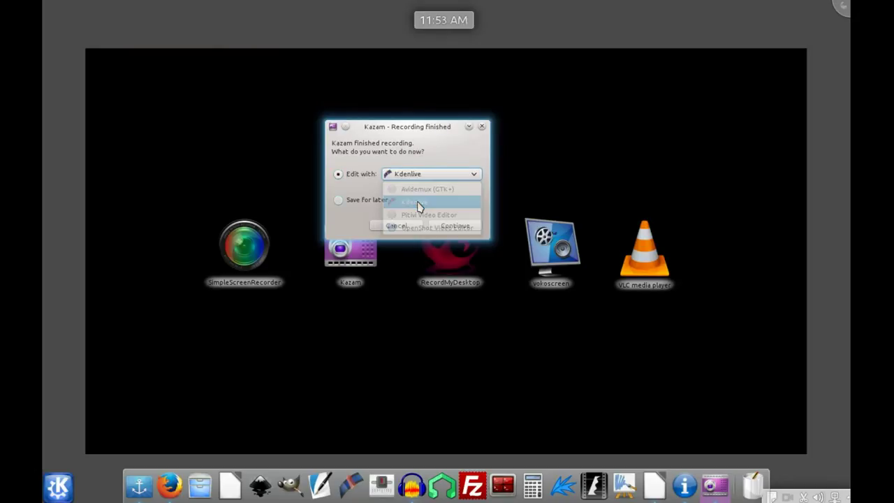
- Save Kazam's screencast for later as an MP4 in the Videos folder
click(338, 201)
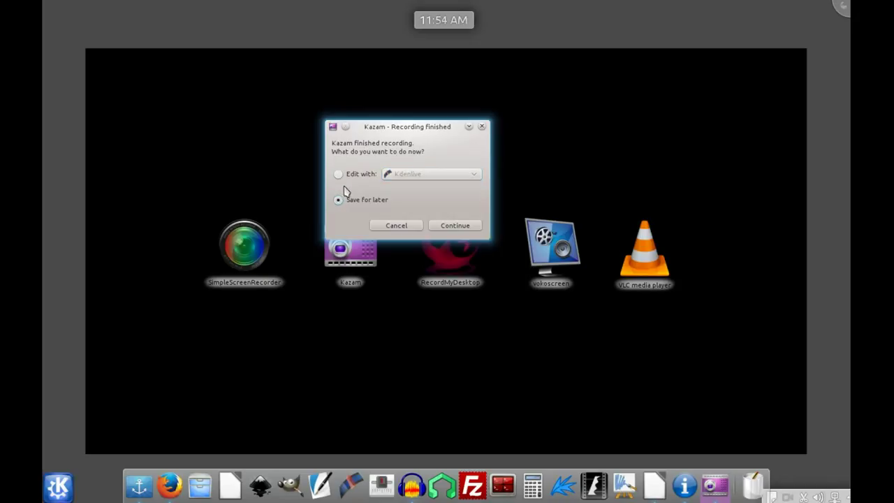
click(458, 225)
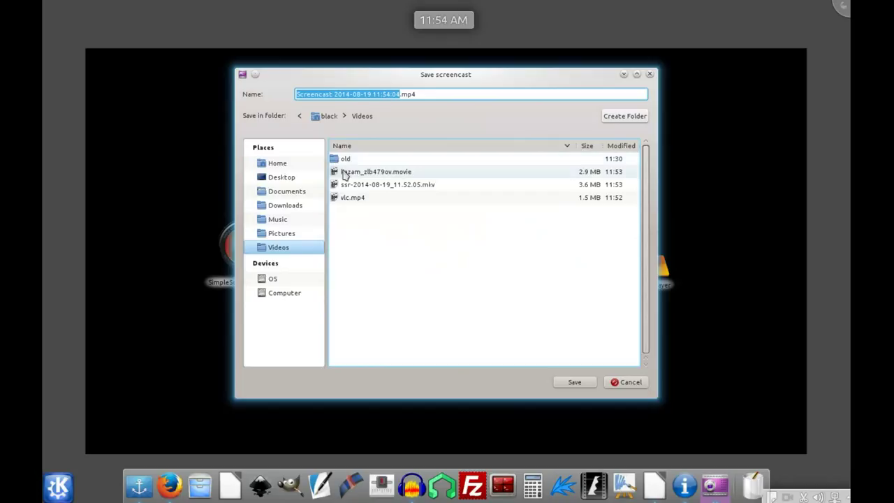
click(577, 384)
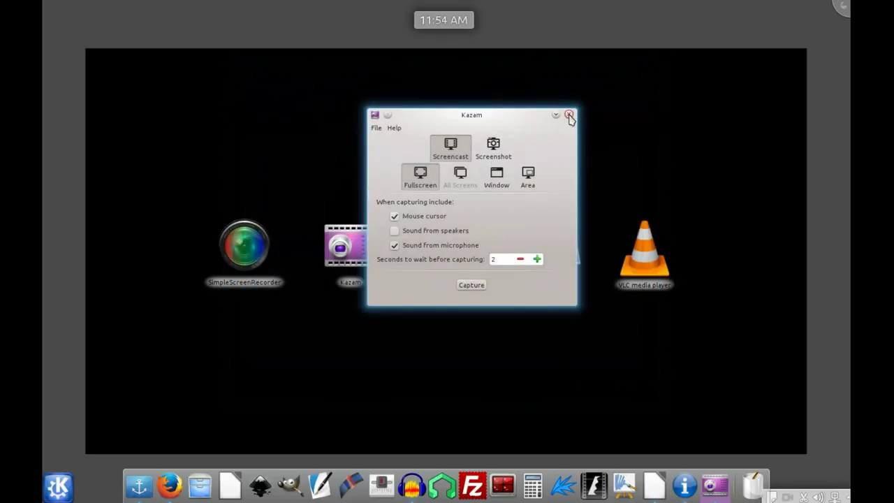
- Close Kazam, launch vokoscreen, and turn off Magnification
click(570, 115)
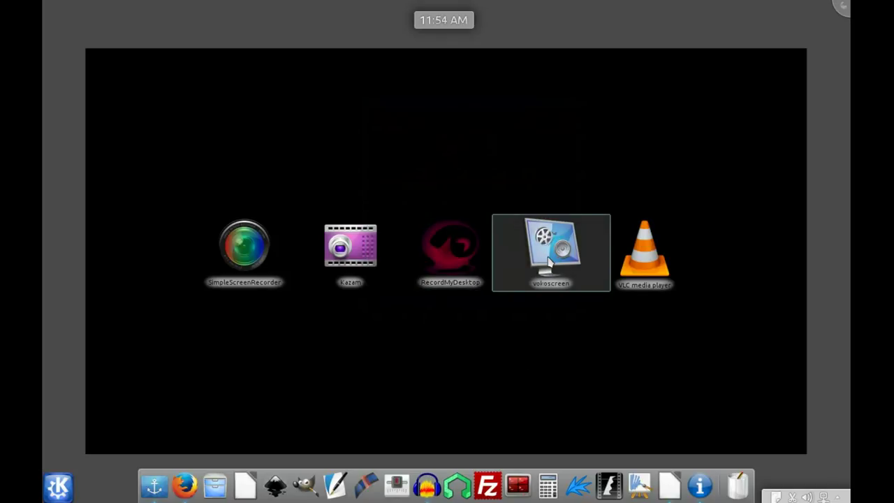
click(549, 260)
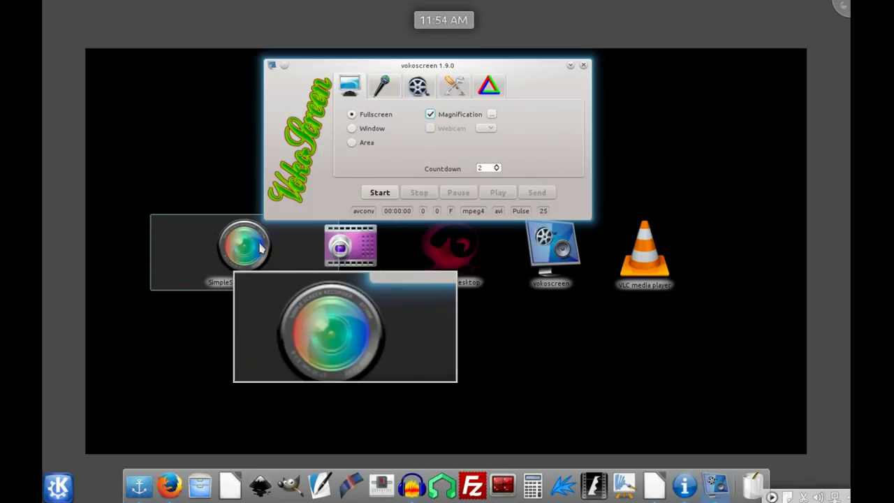
click(457, 113)
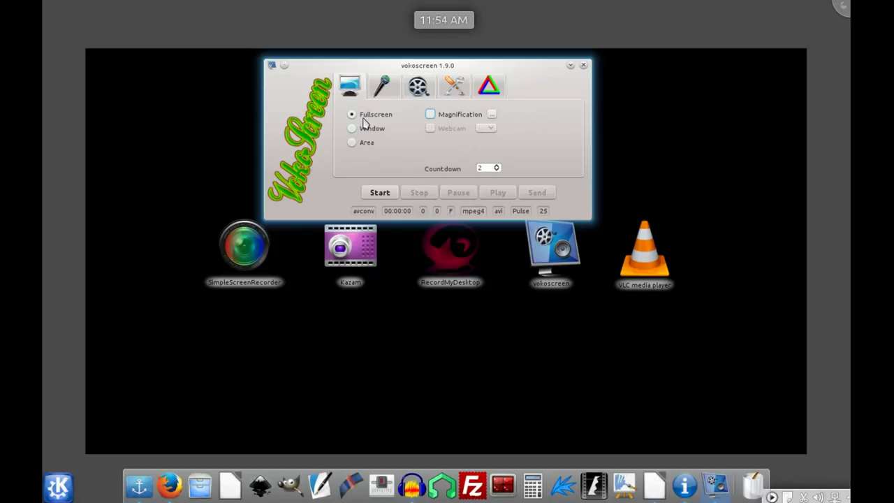
- Review vokoscreen's Audio, Video and Settings tabs, then start the fullscreen recording
click(381, 94)
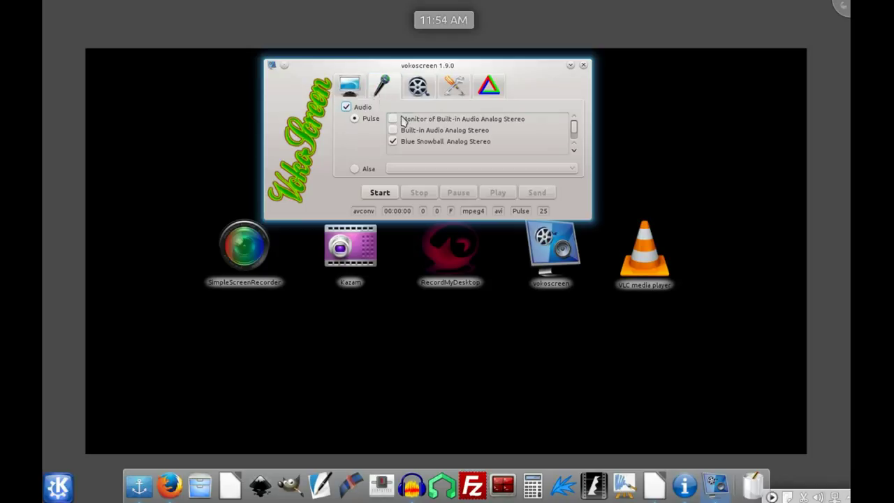
click(416, 94)
click(459, 87)
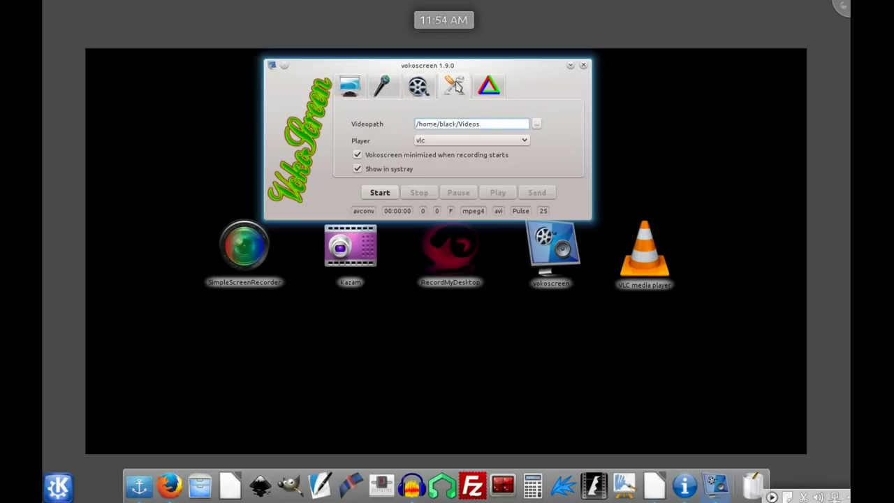
click(382, 90)
click(347, 90)
click(384, 193)
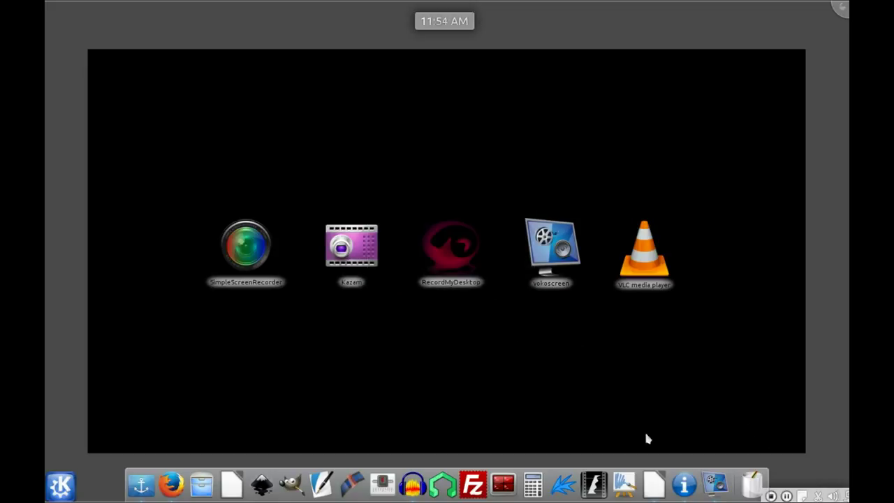
- Stop recordMyDesktop from its tray icon and move the encoding window to the top-right
right_click(801, 497)
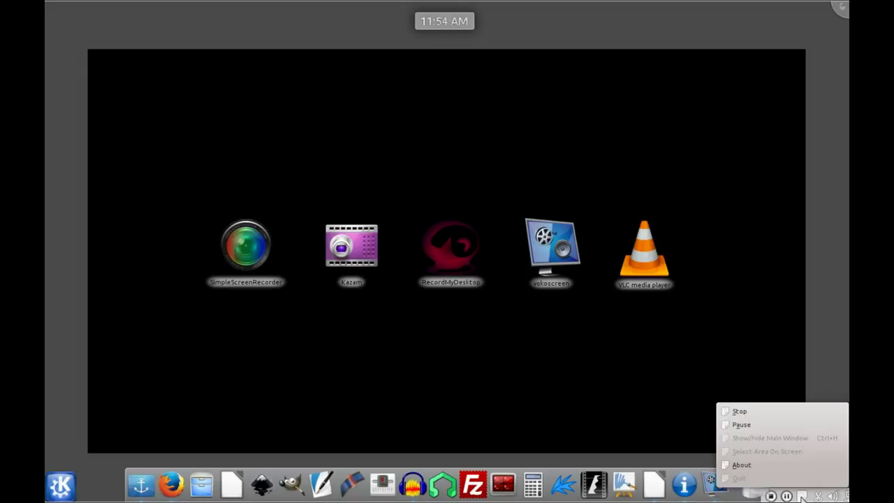
click(739, 412)
drag(120, 12, 695, 75)
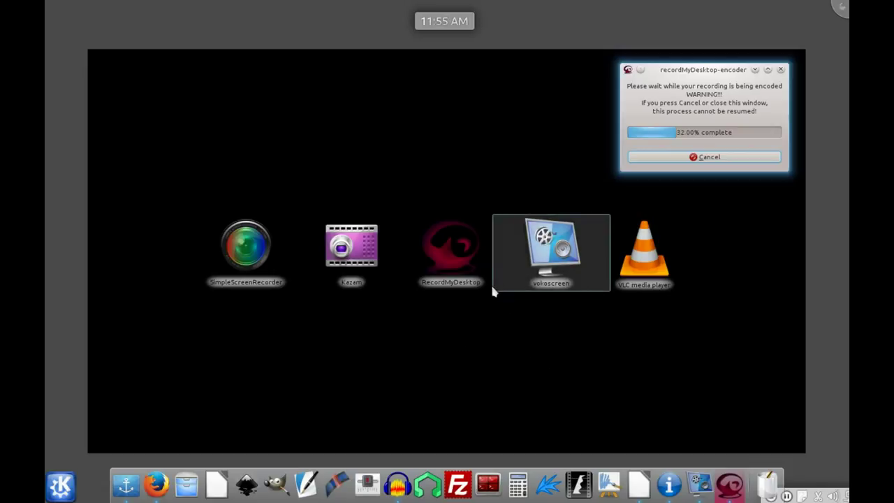
- Launch VLC and set up a Desktop capture device at 15.00 f/s
click(646, 278)
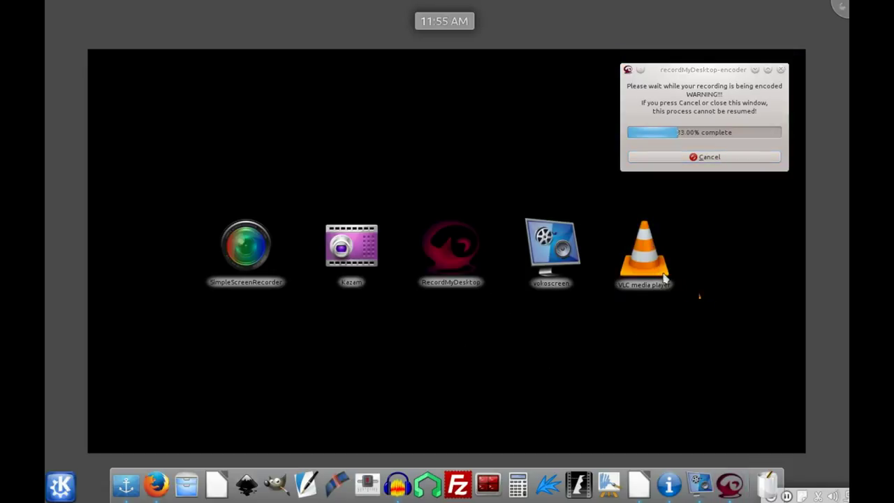
drag(228, 24, 398, 89)
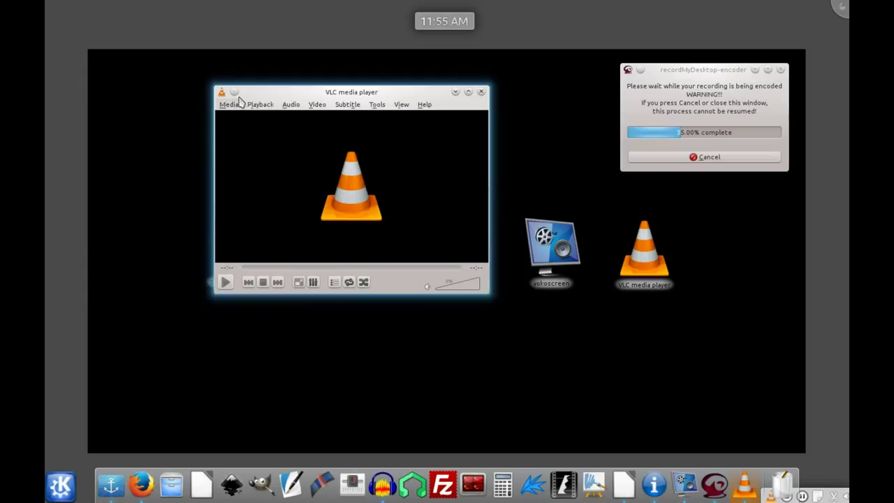
drag(306, 94, 322, 72)
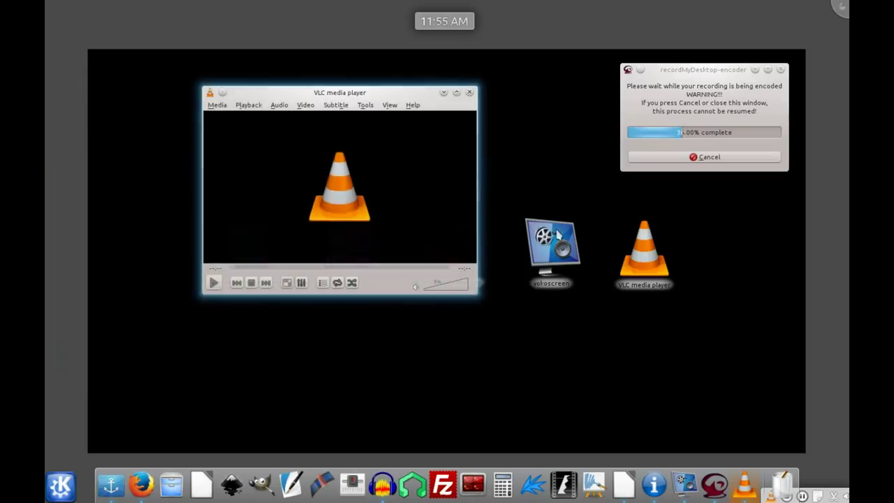
click(218, 107)
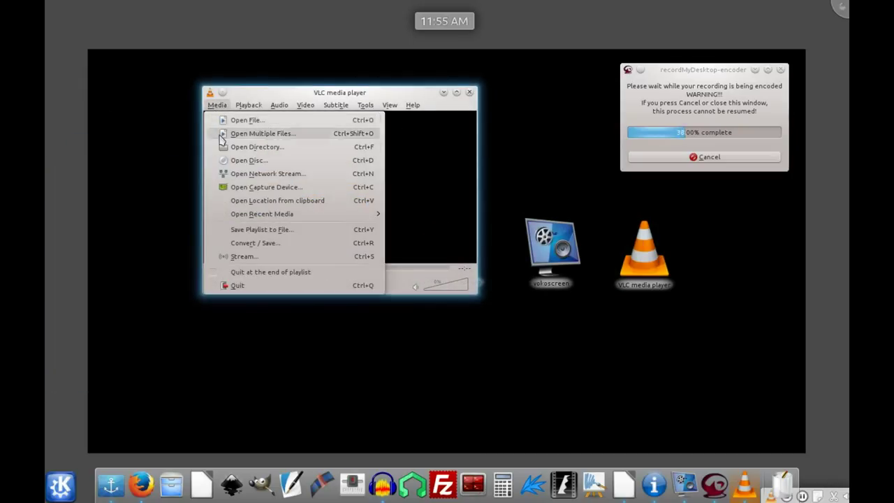
click(251, 191)
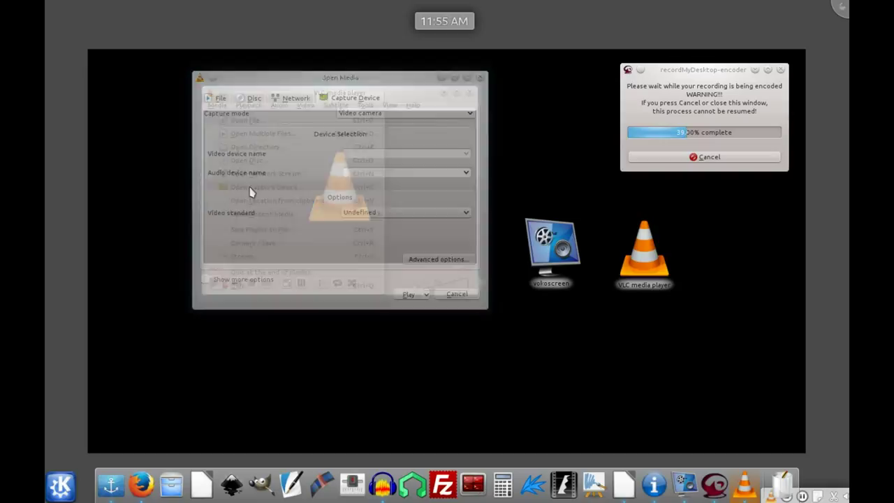
click(350, 119)
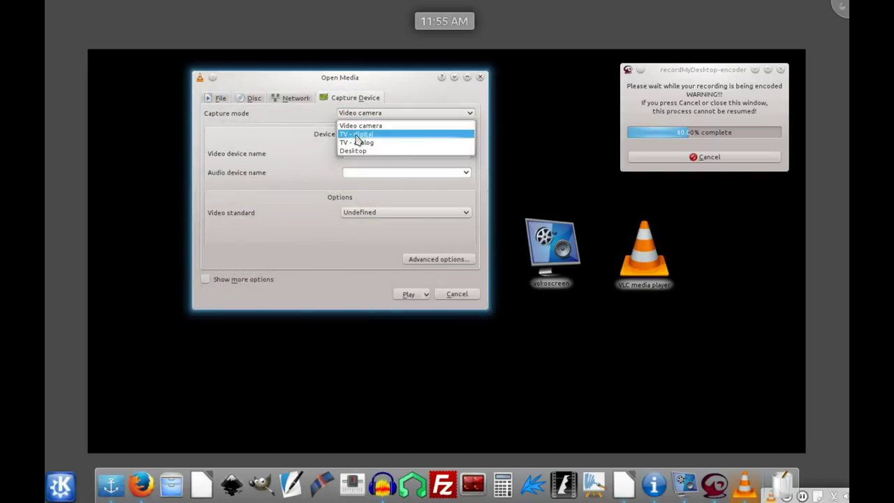
click(358, 155)
click(466, 225)
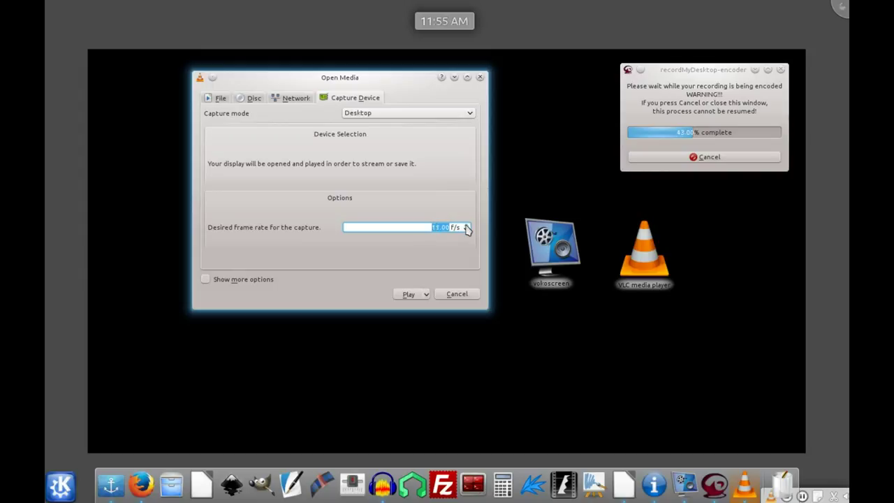
click(466, 225)
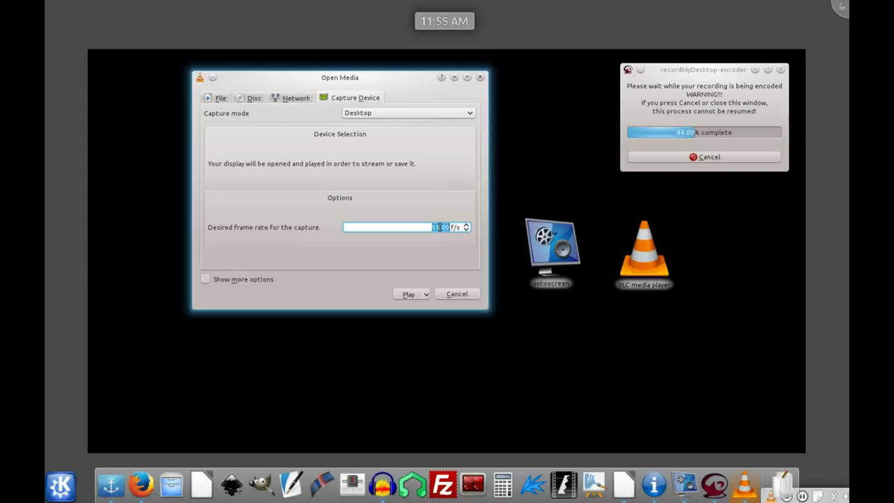
- Stream the desktop capture to a file named filetest in Documents
click(425, 294)
click(418, 338)
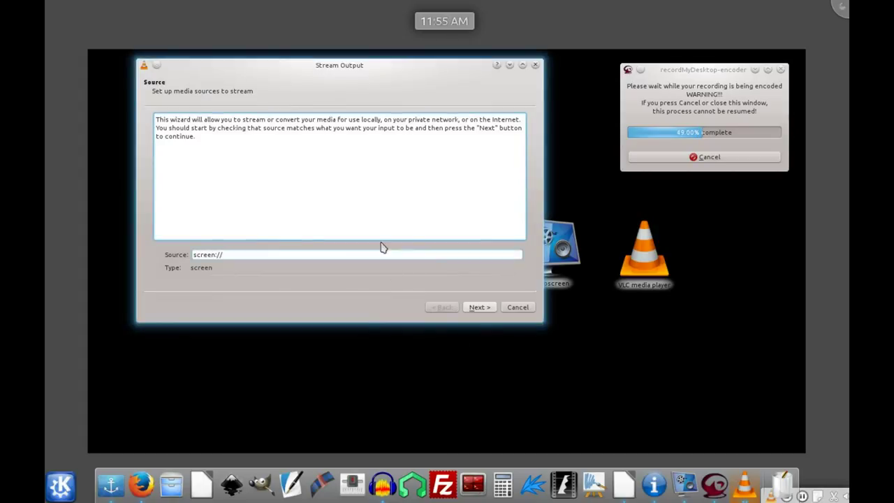
click(479, 308)
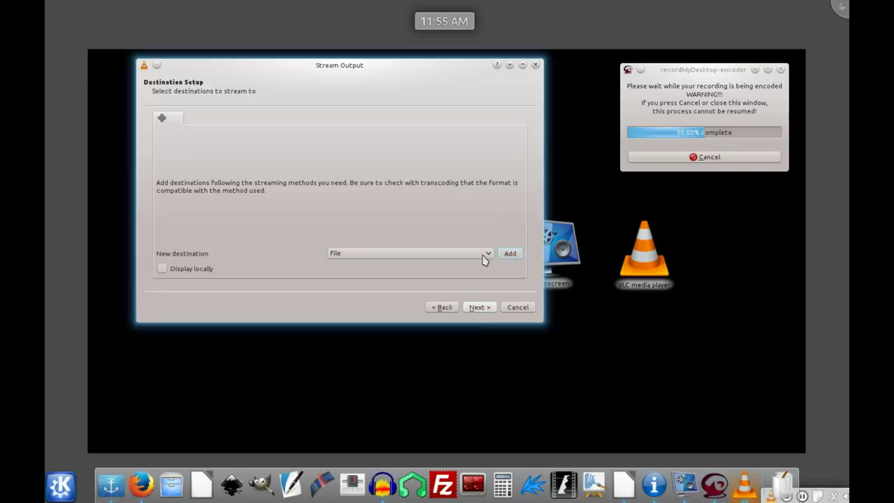
click(512, 257)
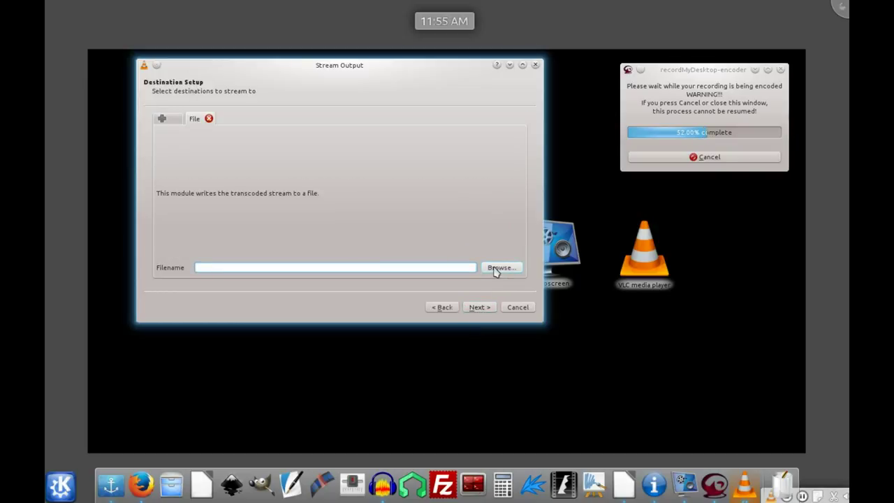
click(489, 268)
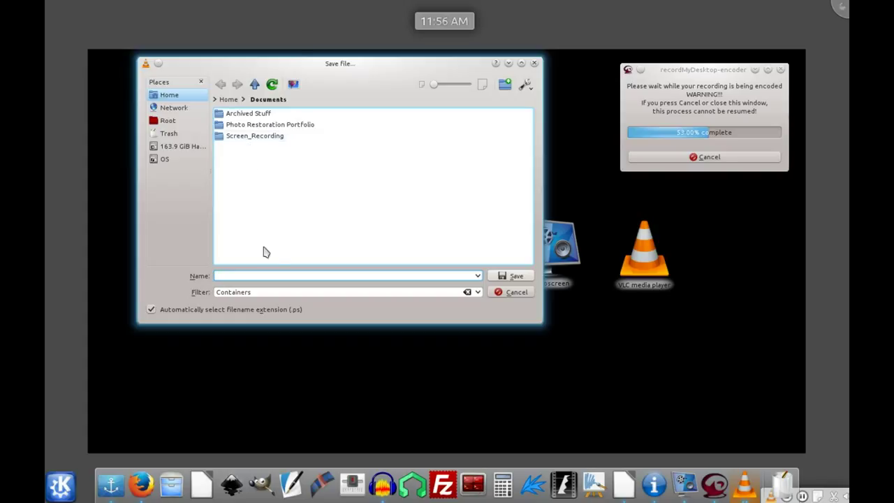
text(filetest)
click(513, 275)
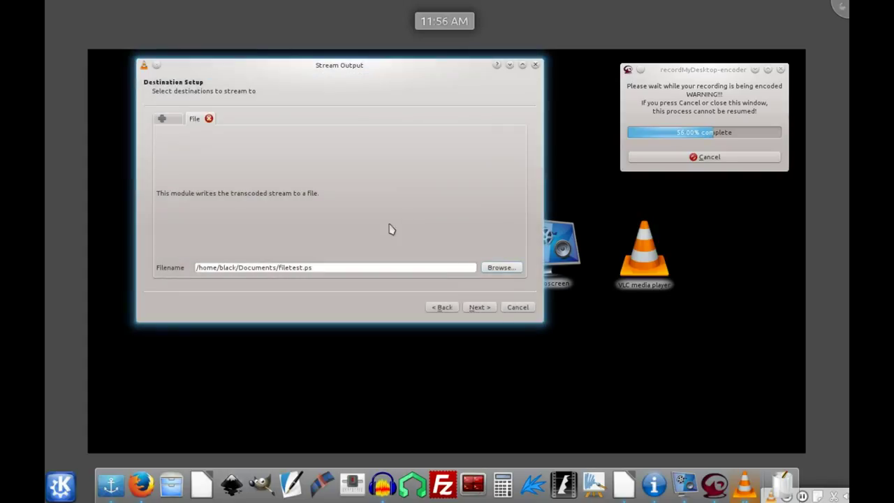
- Keep the Video - H.264 + MP3 (MP4) profile, then cancel the stream and close VLC
click(477, 308)
click(388, 133)
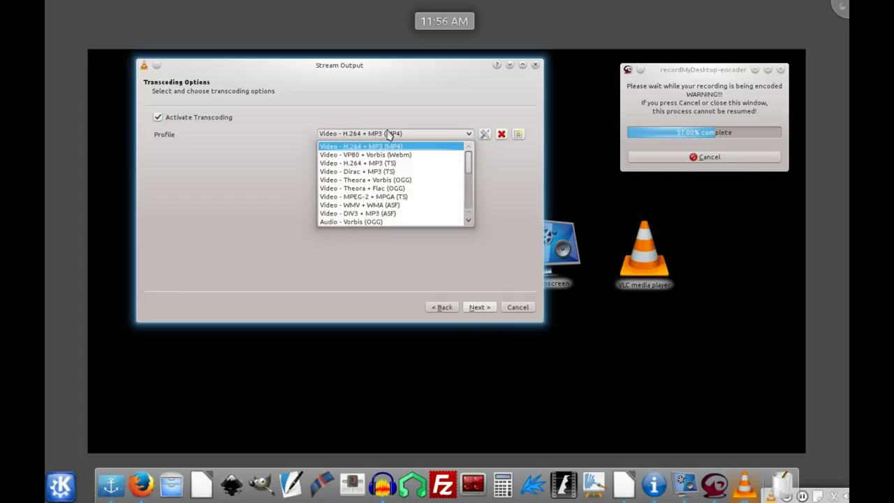
click(363, 146)
click(479, 307)
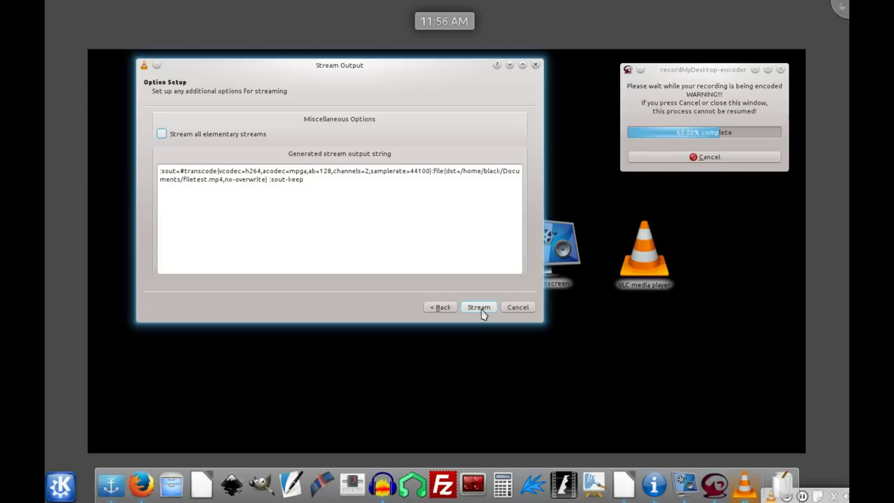
click(518, 308)
click(473, 92)
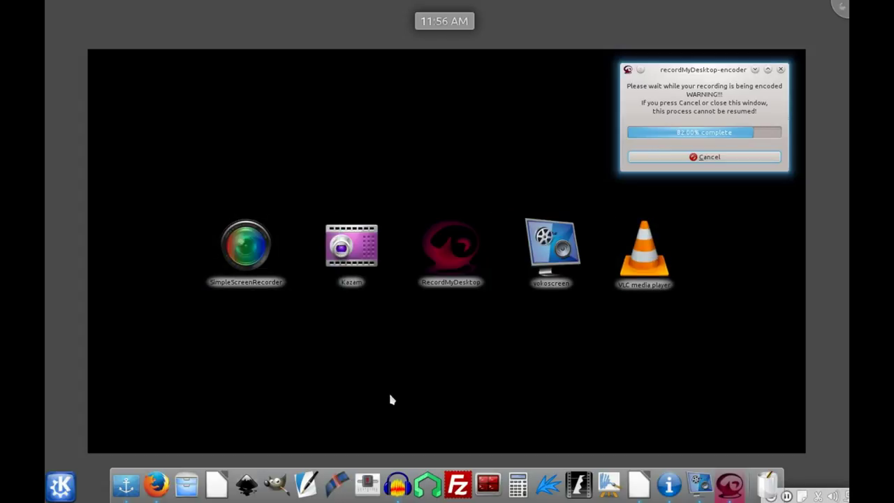
click(655, 475)
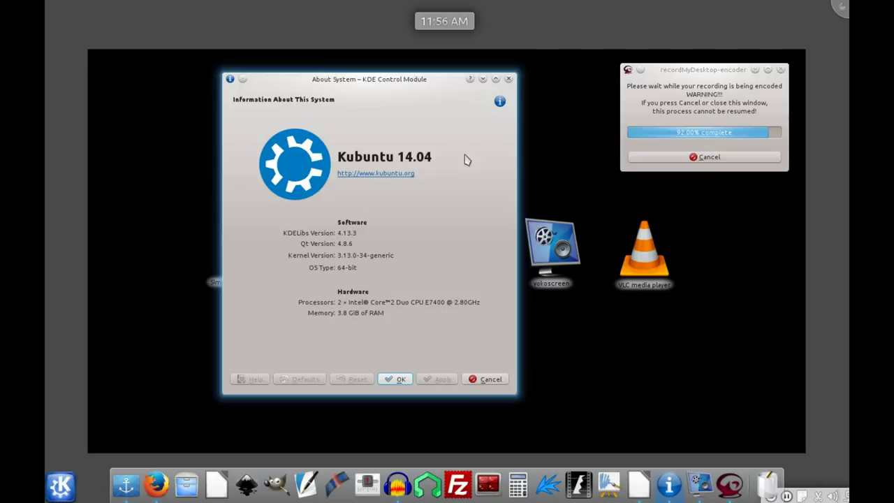
click(482, 79)
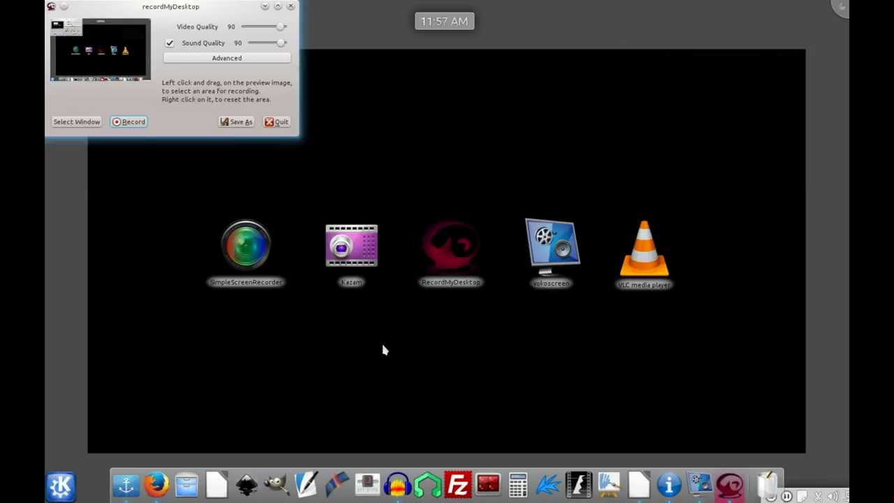
- Move the recordMyDesktop window to the screen centre and quit the program
drag(227, 11, 363, 70)
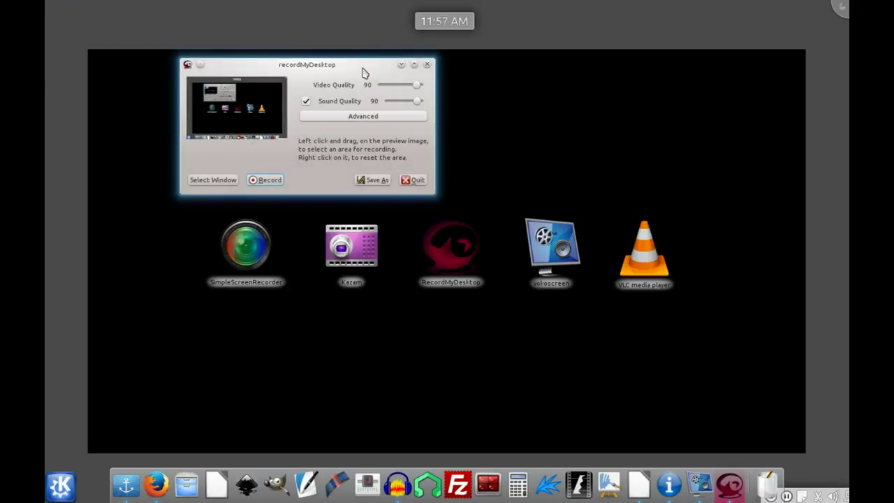
click(413, 180)
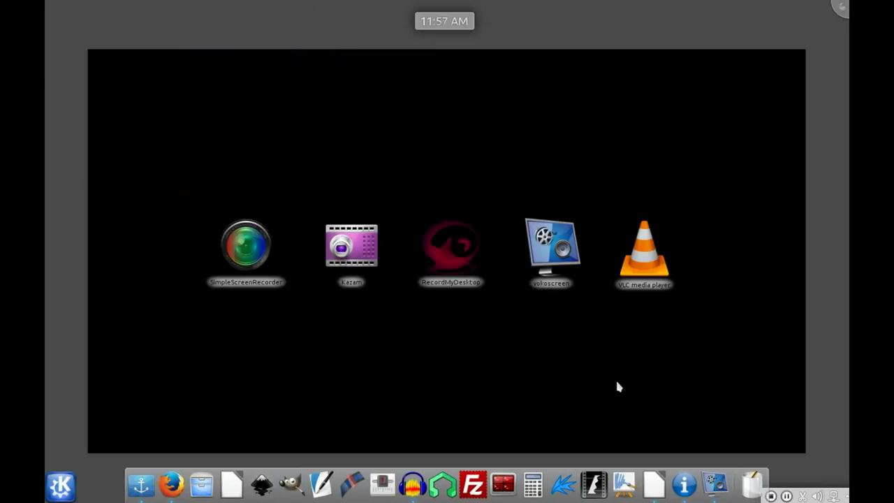